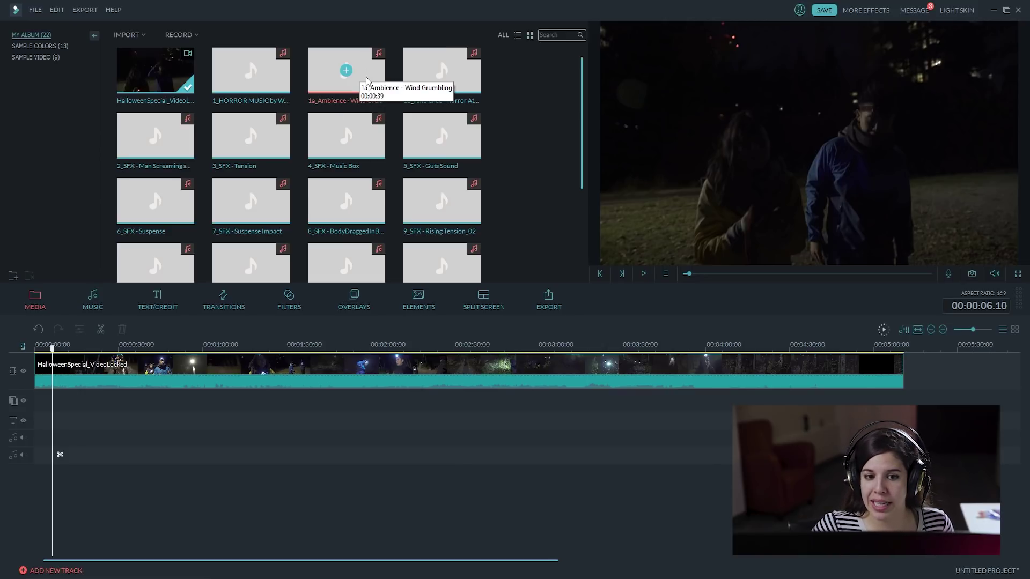
- Drop 1a_Ambience - Wind Grumbling onto the first audio track at 0:00 and bring up its audio settings
drag(346, 71, 83, 402)
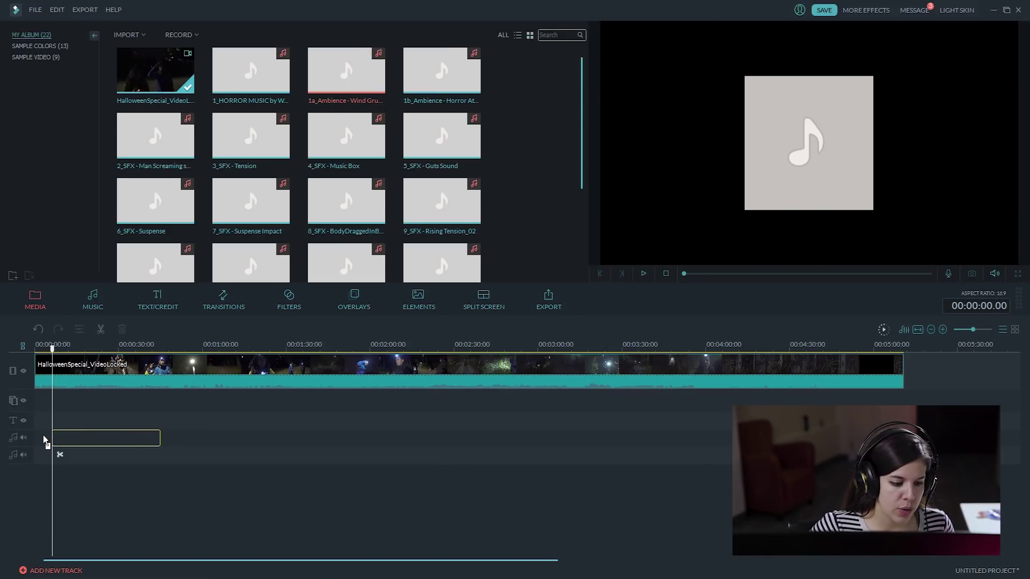
drag(38, 440, 36, 438)
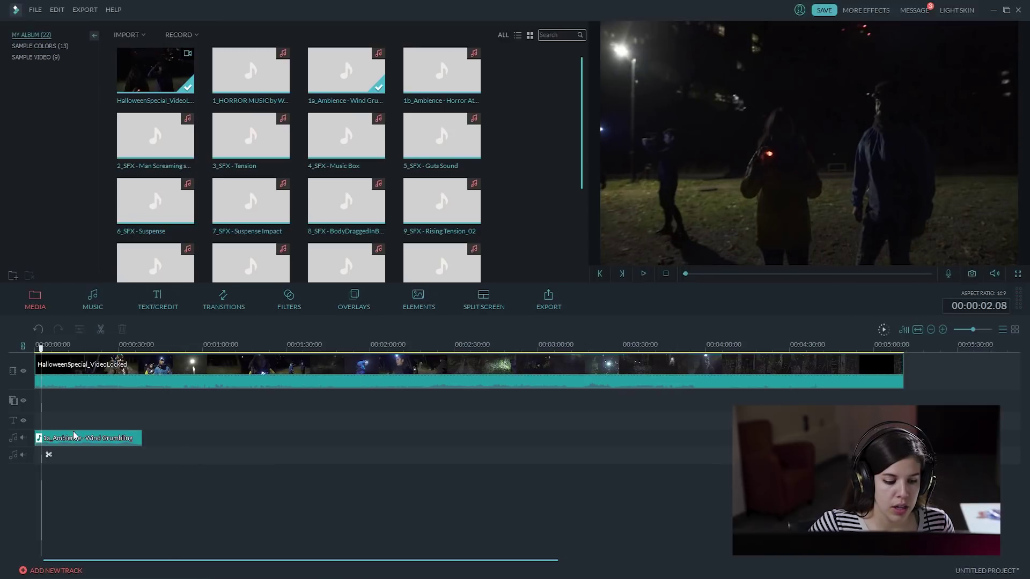
drag(40, 348, 59, 349)
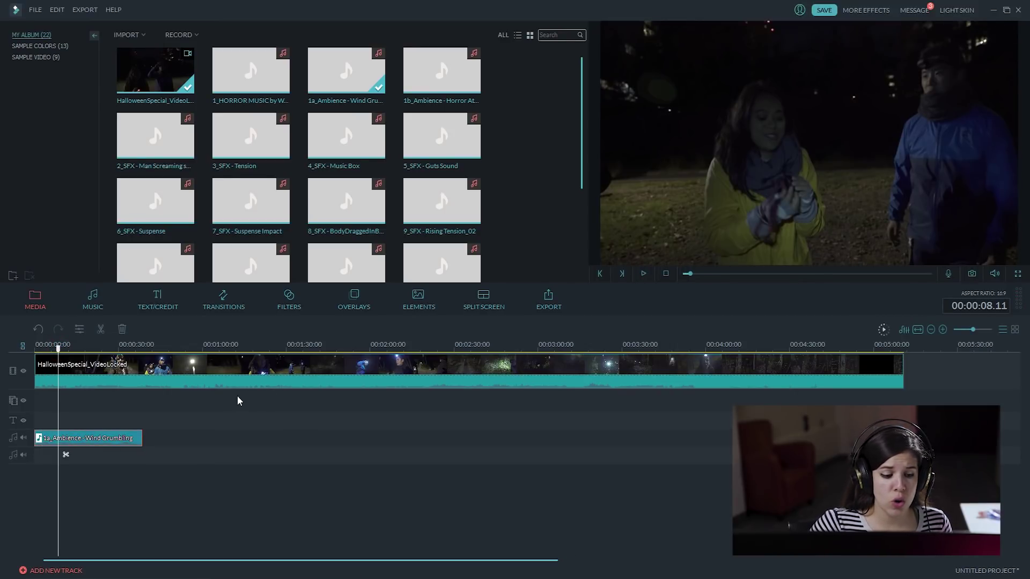
double_click(91, 438)
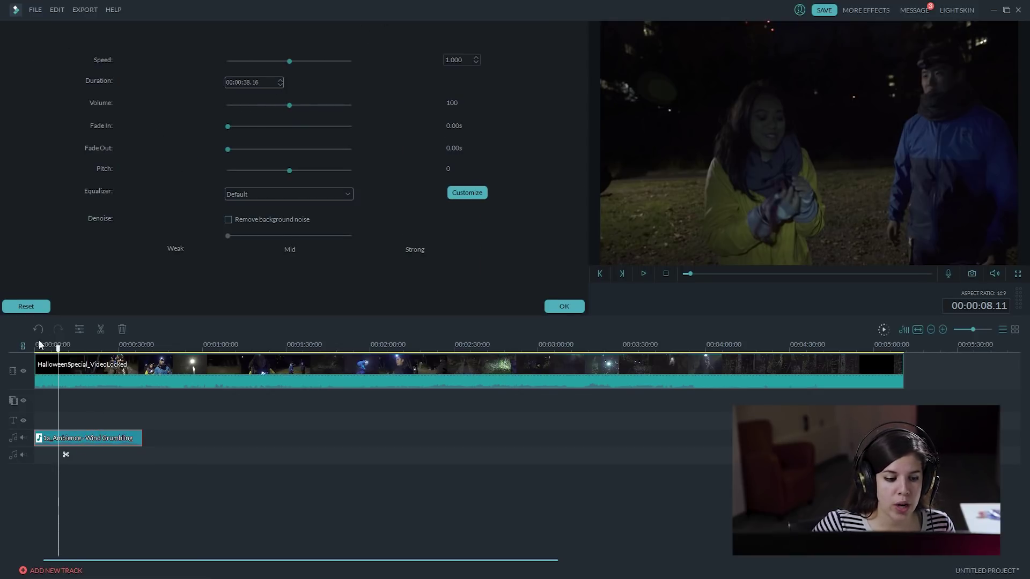
- Bring the wind ambience clip's volume slider down to 10 and confirm with OK
drag(59, 348, 35, 347)
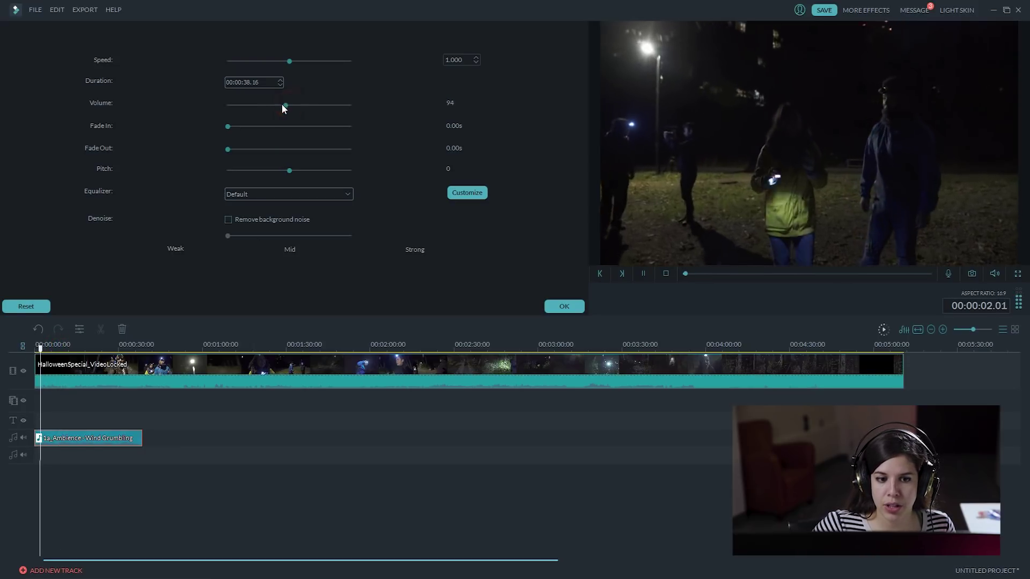
drag(288, 104, 242, 107)
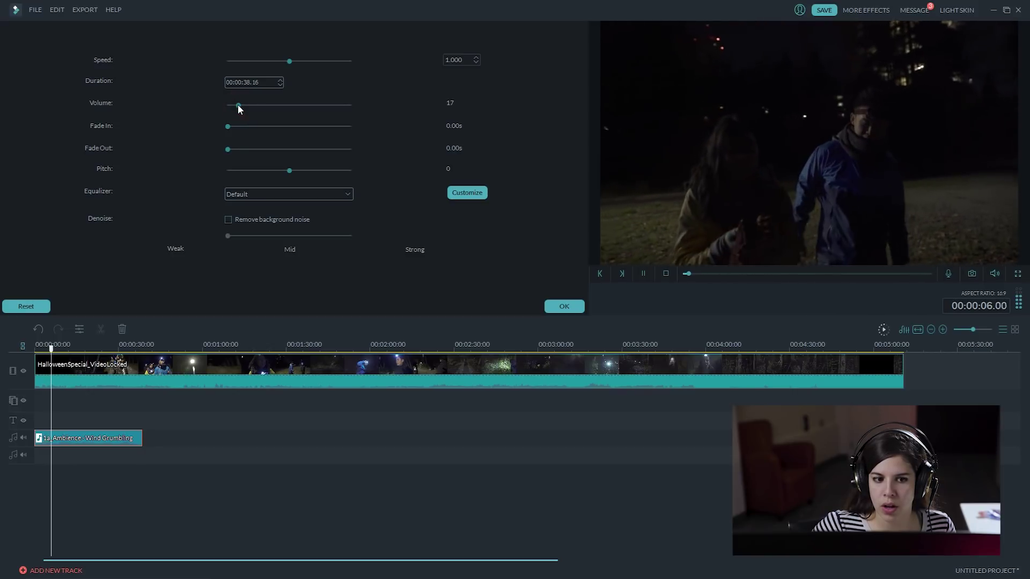
drag(238, 105, 233, 107)
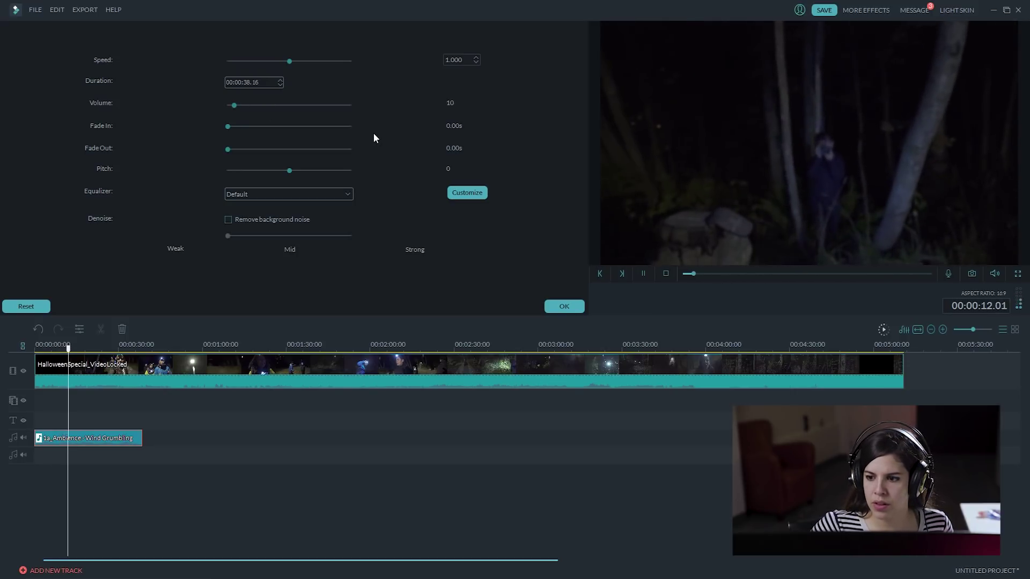
click(564, 306)
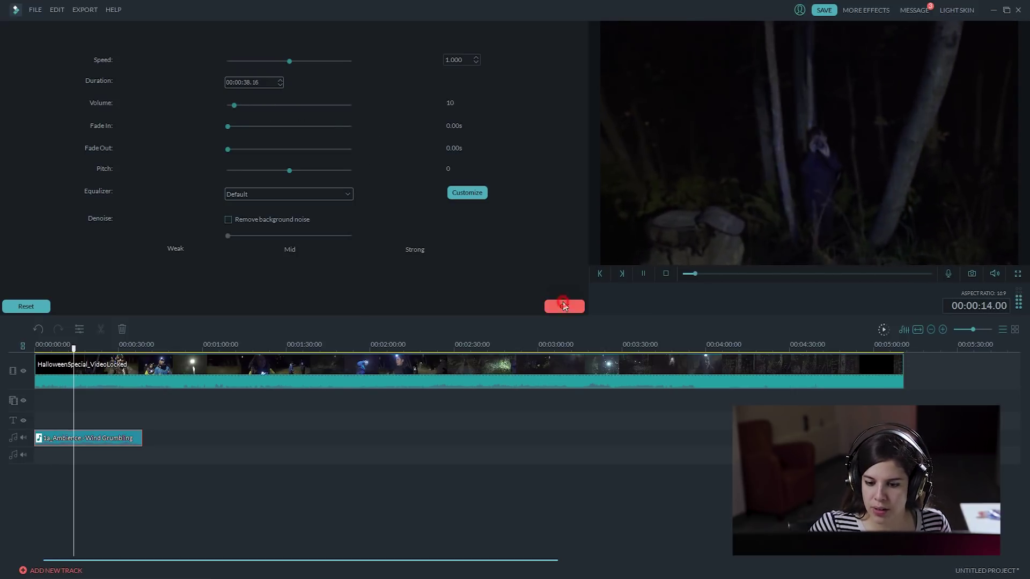
- Paste copies of the wind ambience after the first, moving the playhead to each clip's end
click(97, 442)
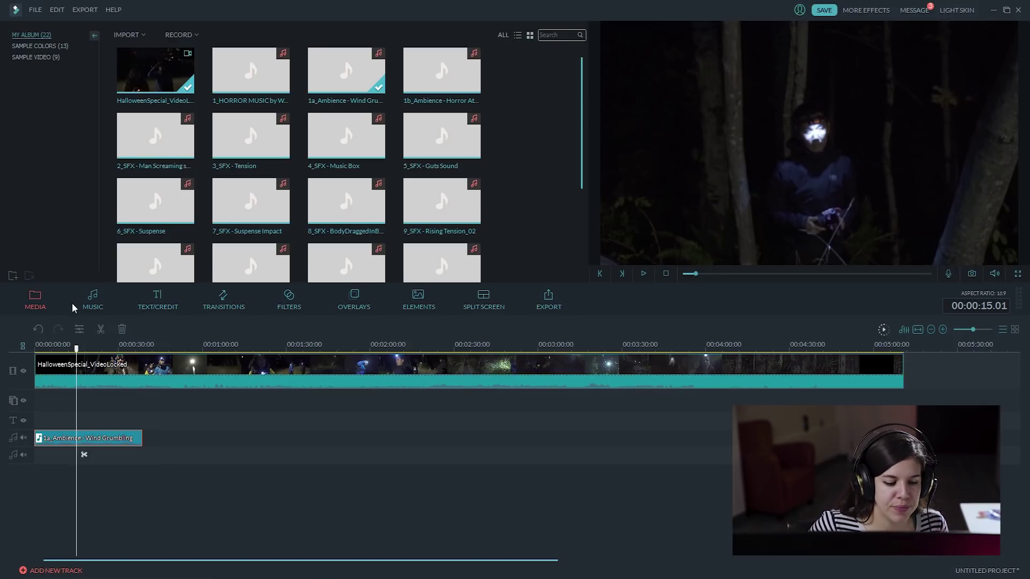
click(133, 344)
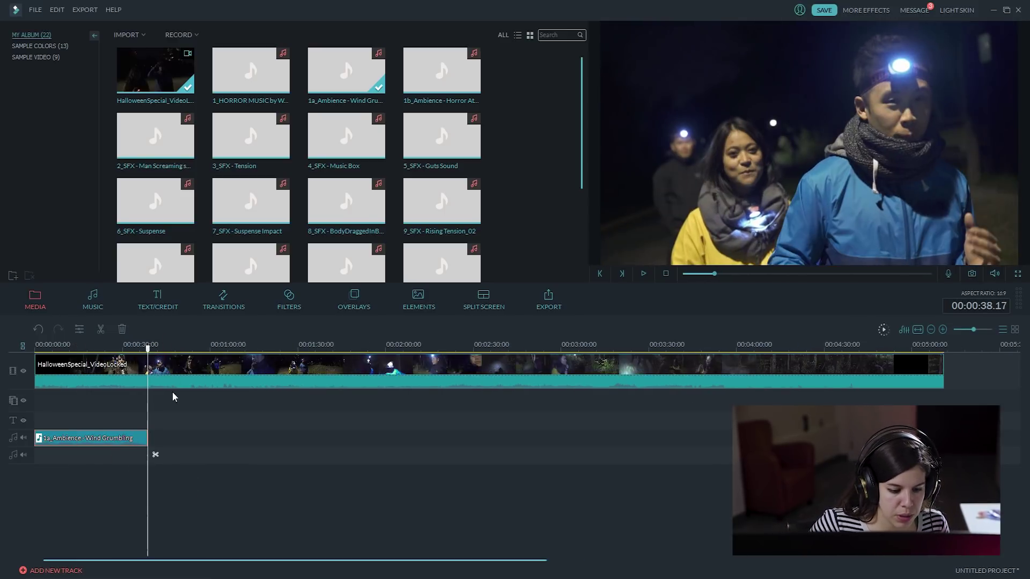
key(ctrl+v)
click(260, 344)
right_click(287, 444)
click(313, 506)
click(375, 344)
- Keep pasting until six wind ambience clips run back to back along the track
key(ctrl+v)
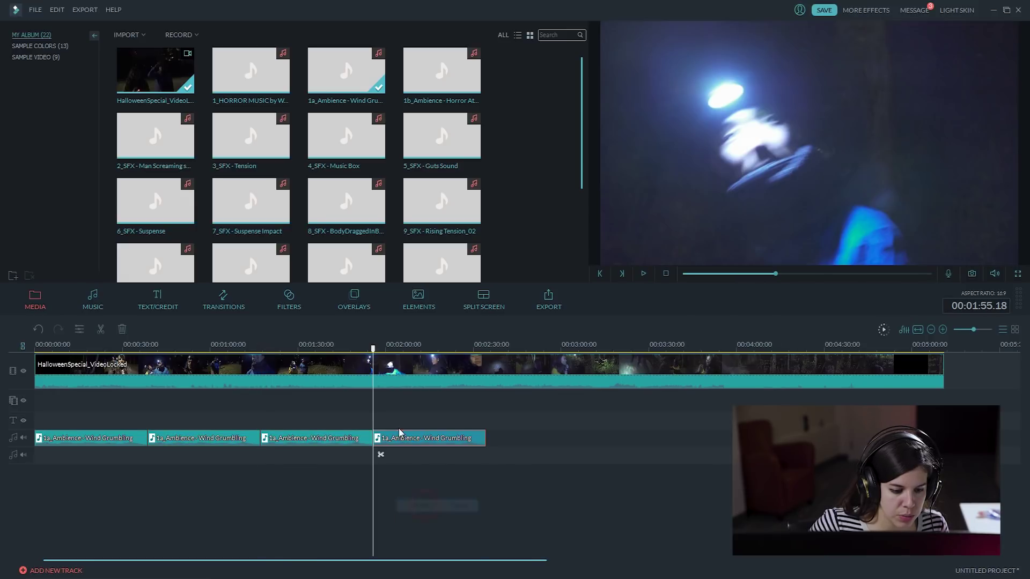
click(488, 345)
key(ctrl+v)
click(600, 346)
right_click(618, 439)
click(647, 489)
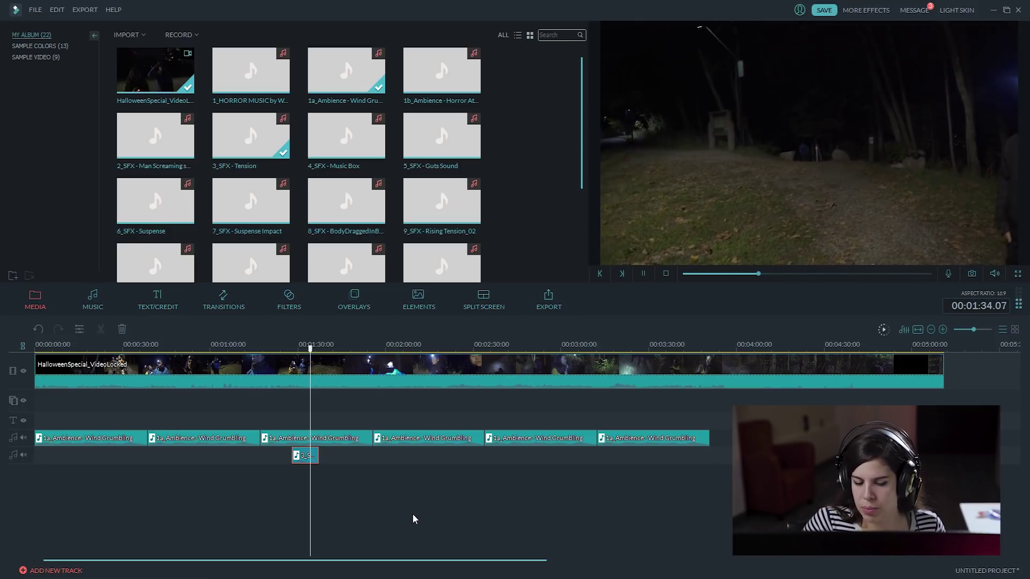
- Trim the 3_SFX - Tension clip to a short burst and copy it
key(space)
scroll(353, 381, up, 3)
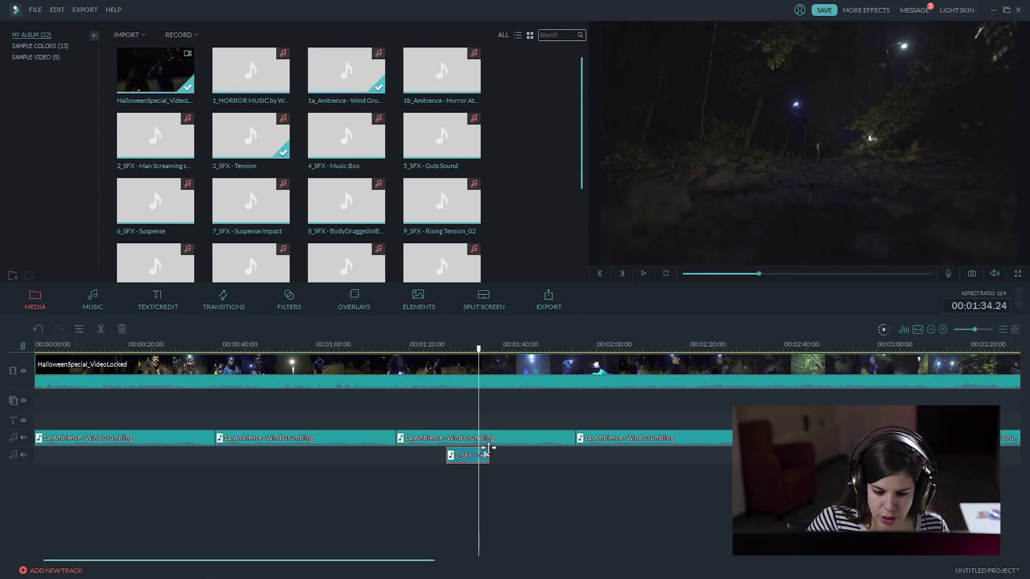
drag(486, 452, 473, 454)
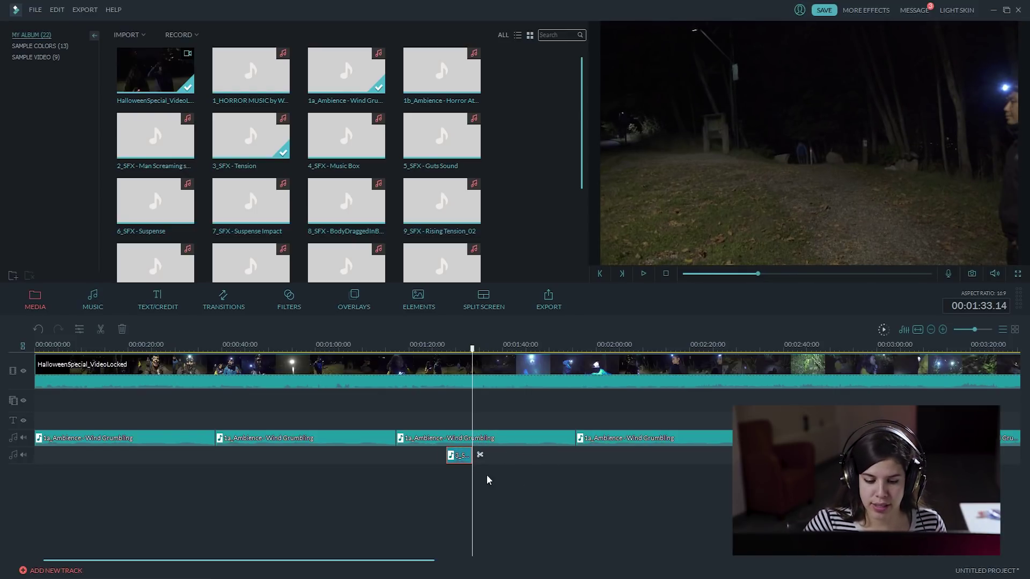
right_click(462, 455)
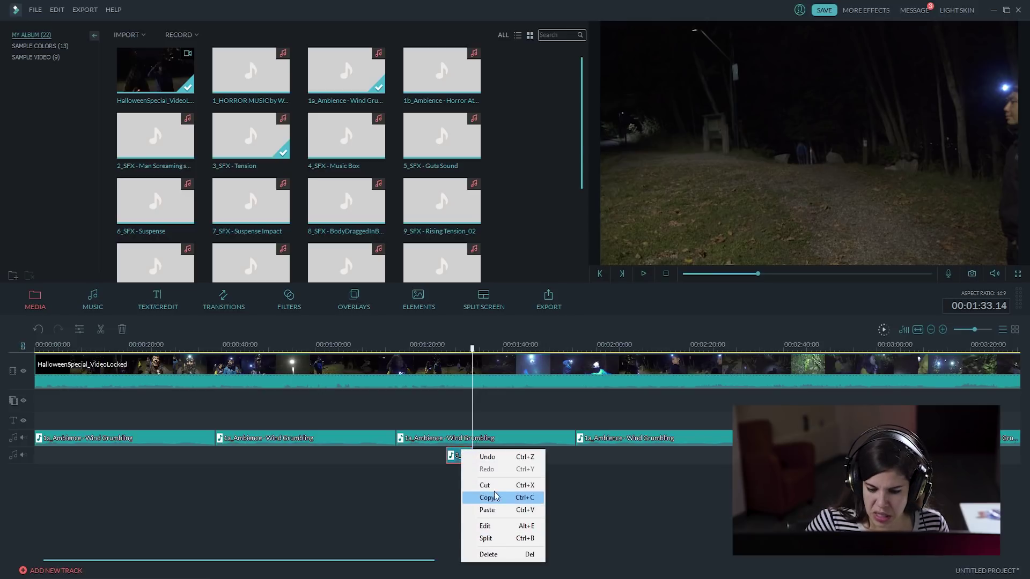
click(491, 497)
- Paste two more Tension copies so three run back to back from about 1:27
right_click(495, 456)
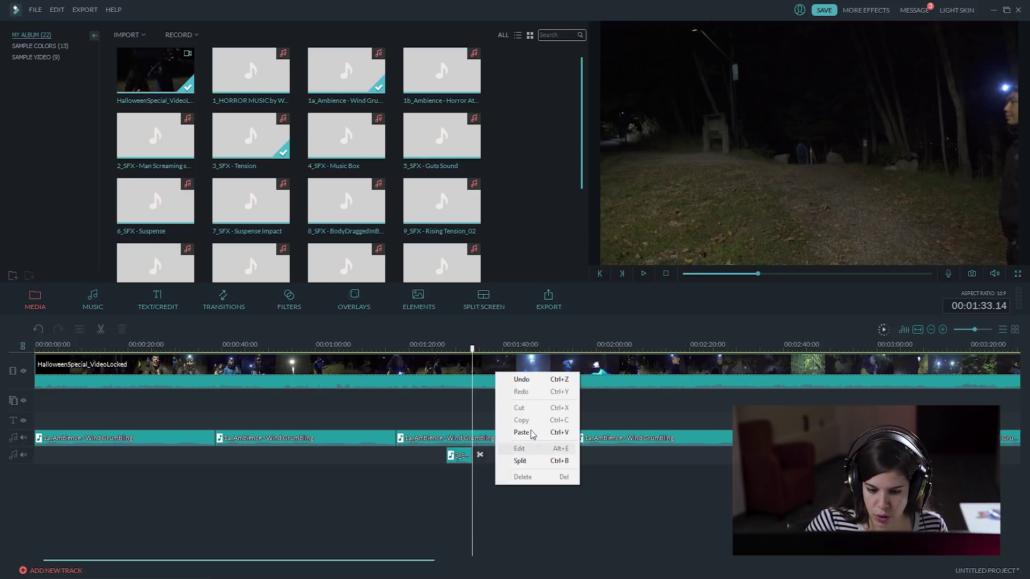
click(531, 449)
click(499, 348)
right_click(506, 456)
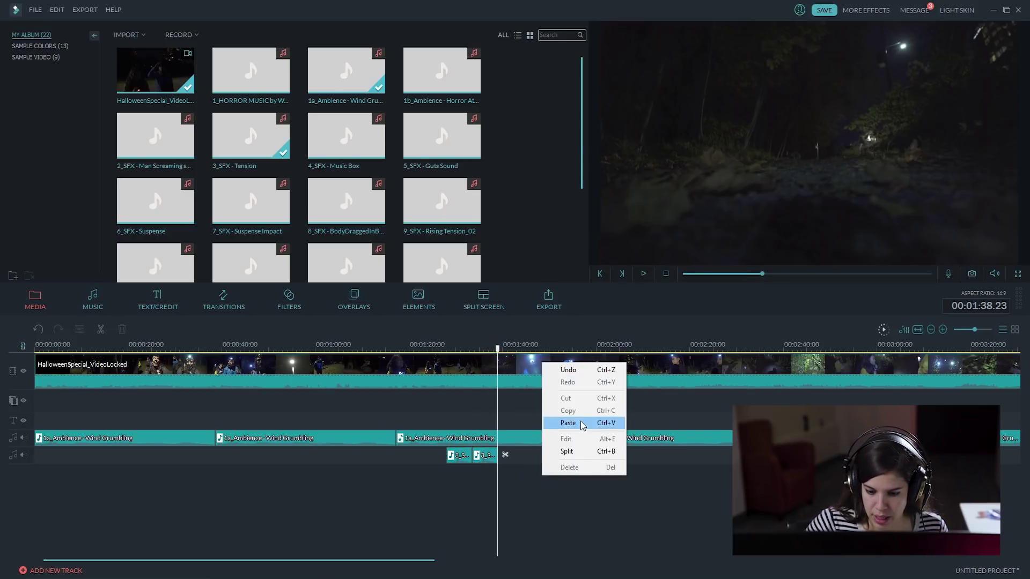
click(563, 427)
scroll(483, 346, up, 2)
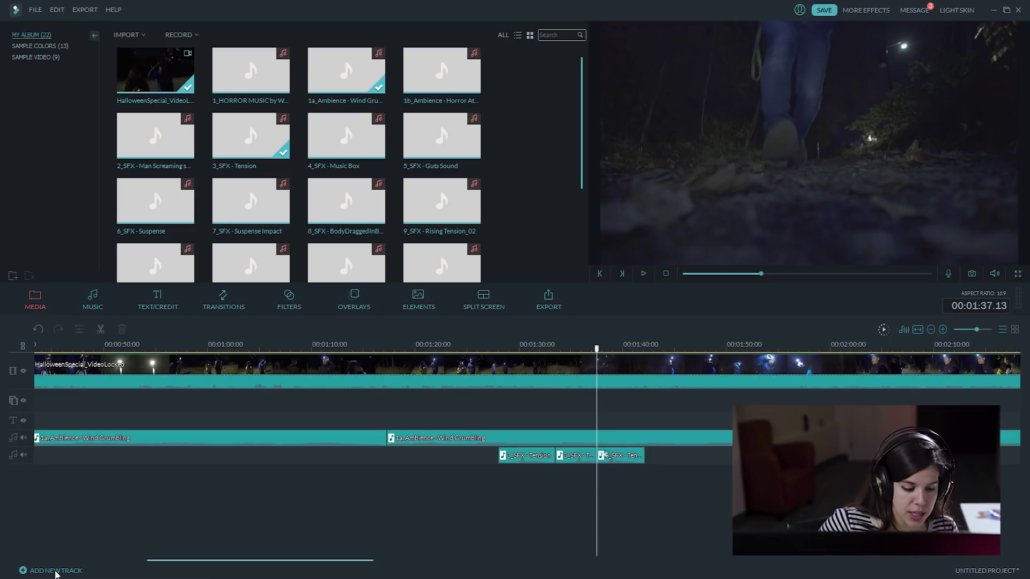
- Set Music Track to 9 and Text Track to 1 in the Track Manager and confirm
click(57, 570)
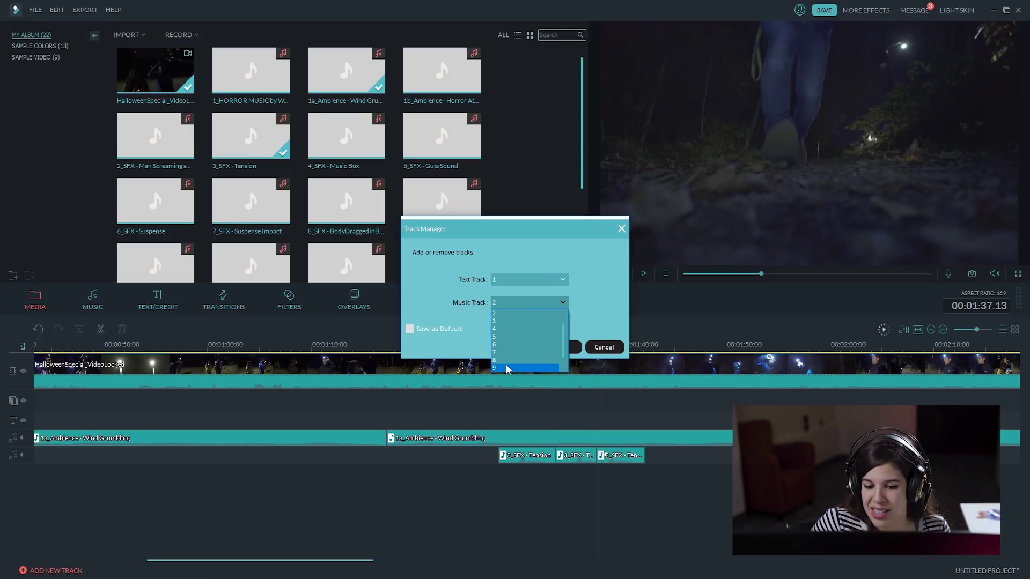
click(533, 280)
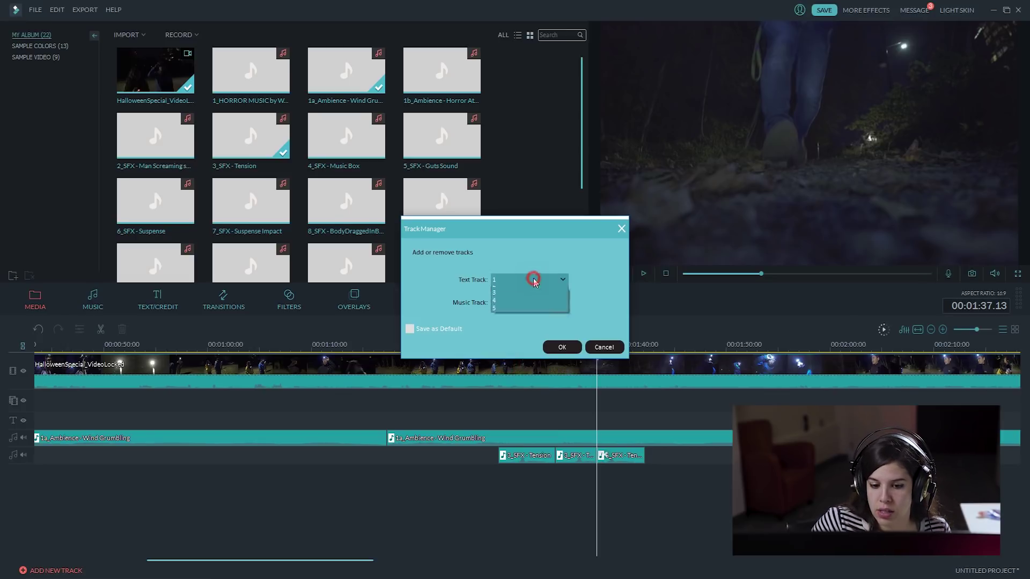
click(490, 265)
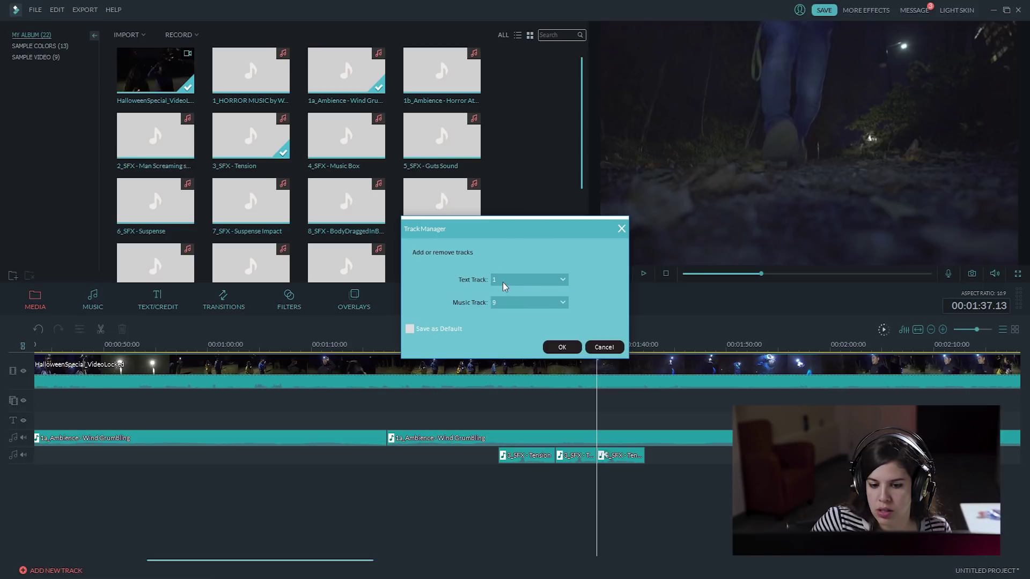
click(562, 347)
scroll(724, 440, down, 2)
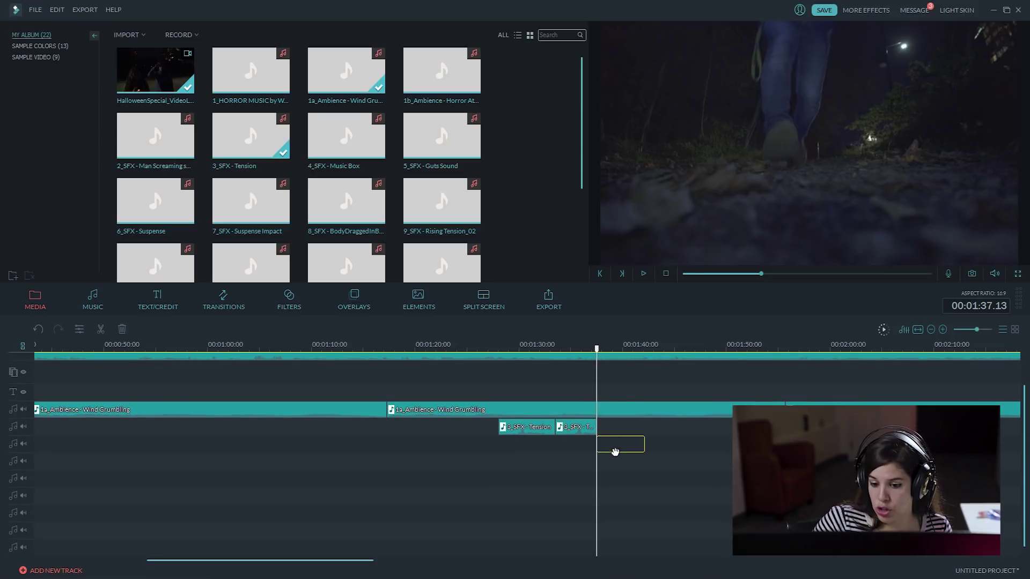
- Move the third Tension clip to the third audio track, sliding it left to overlap the second
drag(596, 428, 618, 423)
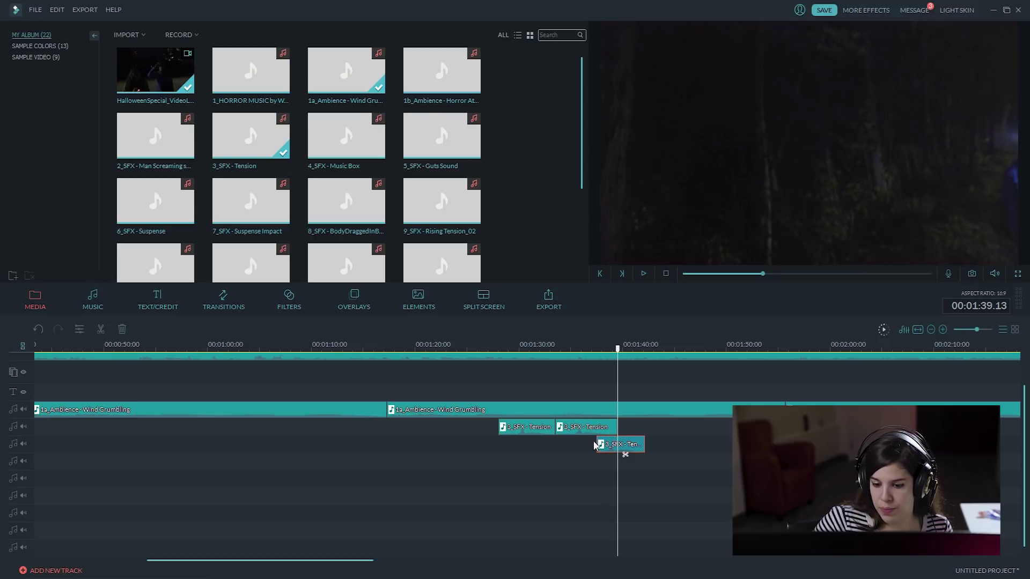
drag(596, 442, 586, 444)
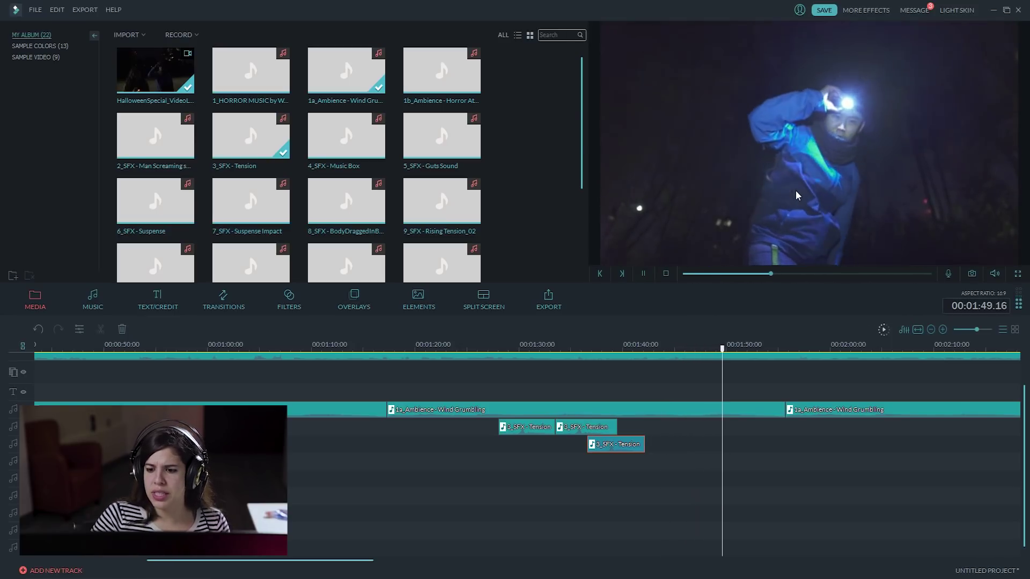
key(space)
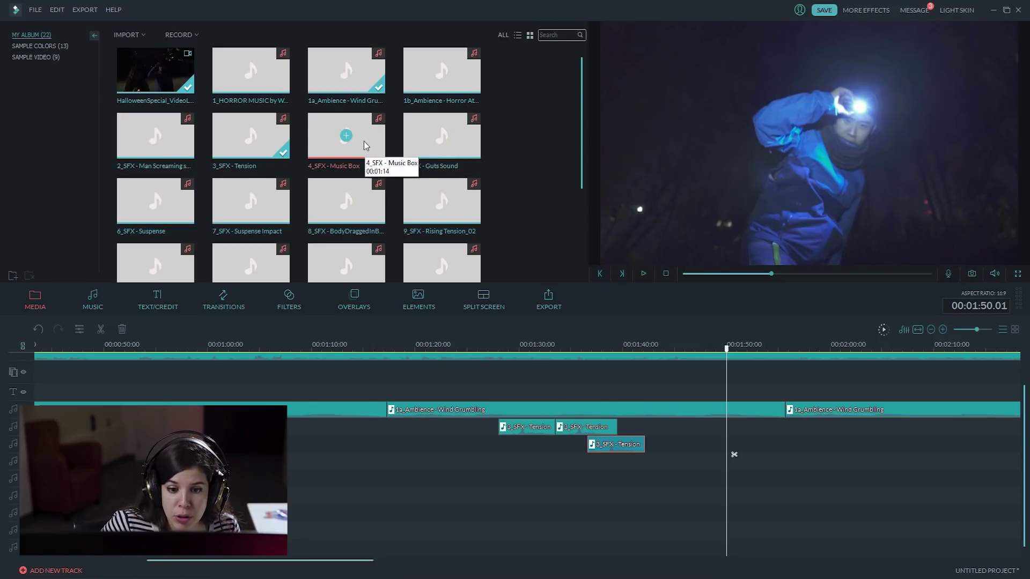
- Preview 4_SFX - Music Box and place it on an empty audio track starting near 1:49
double_click(365, 145)
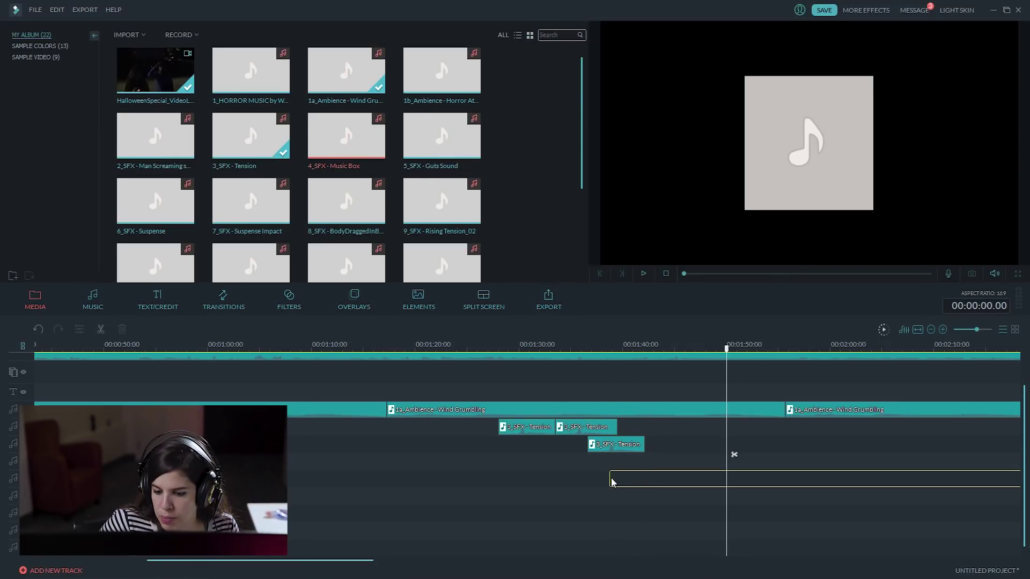
drag(611, 482, 612, 479)
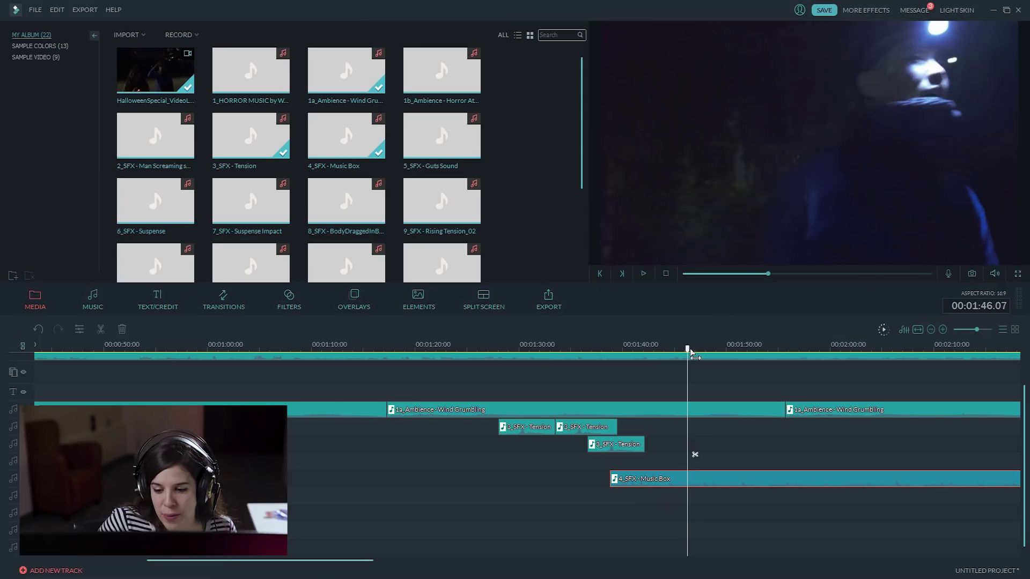
drag(689, 349, 725, 344)
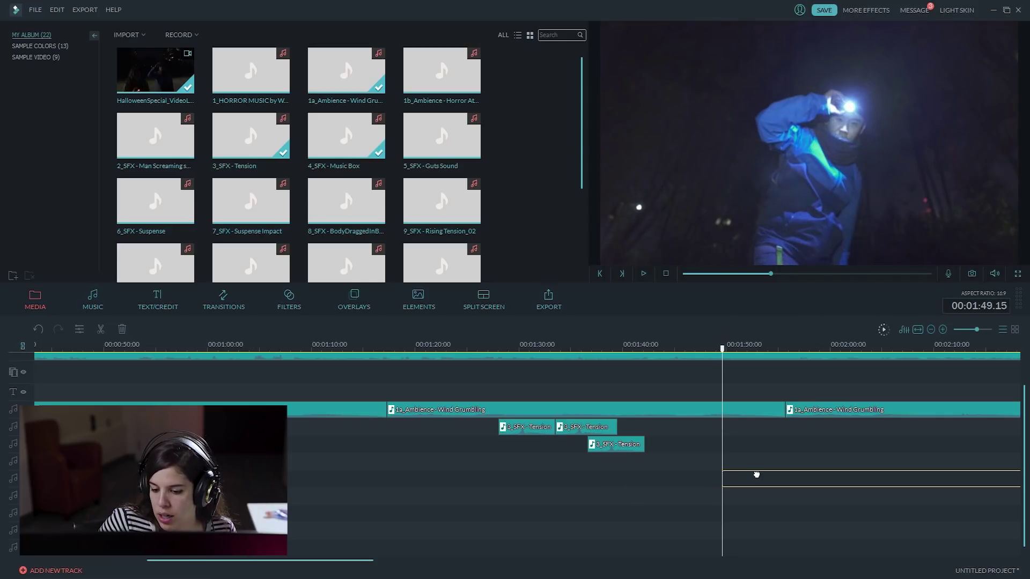
- Lower the Music Box clip's volume to 10 and play back to check it
double_click(767, 480)
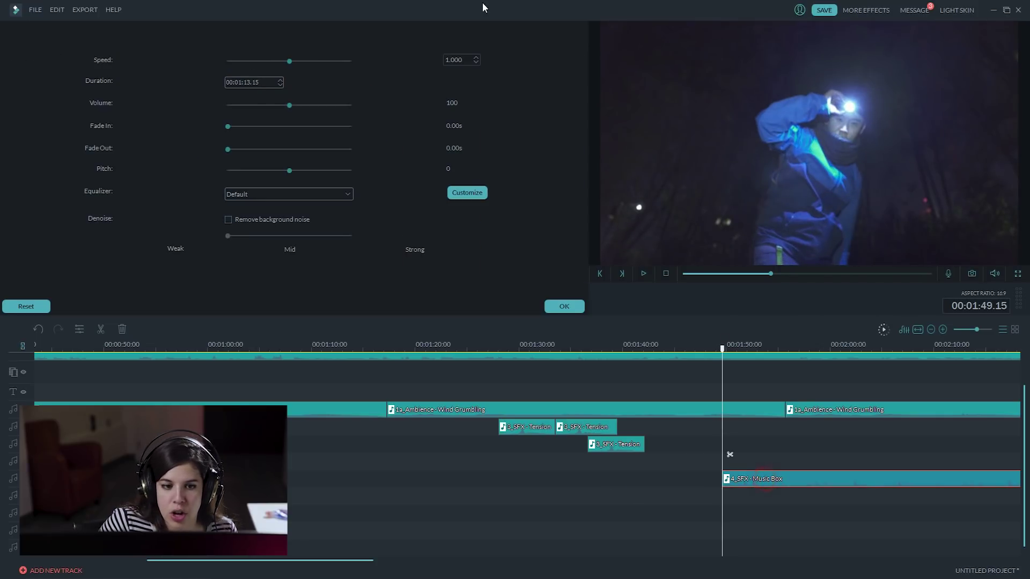
click(232, 105)
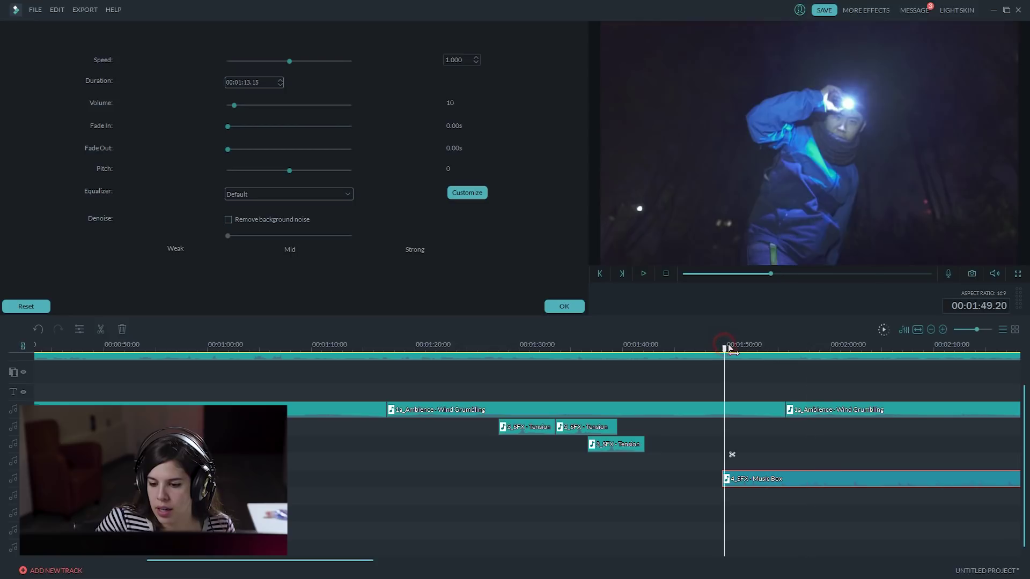
key(space)
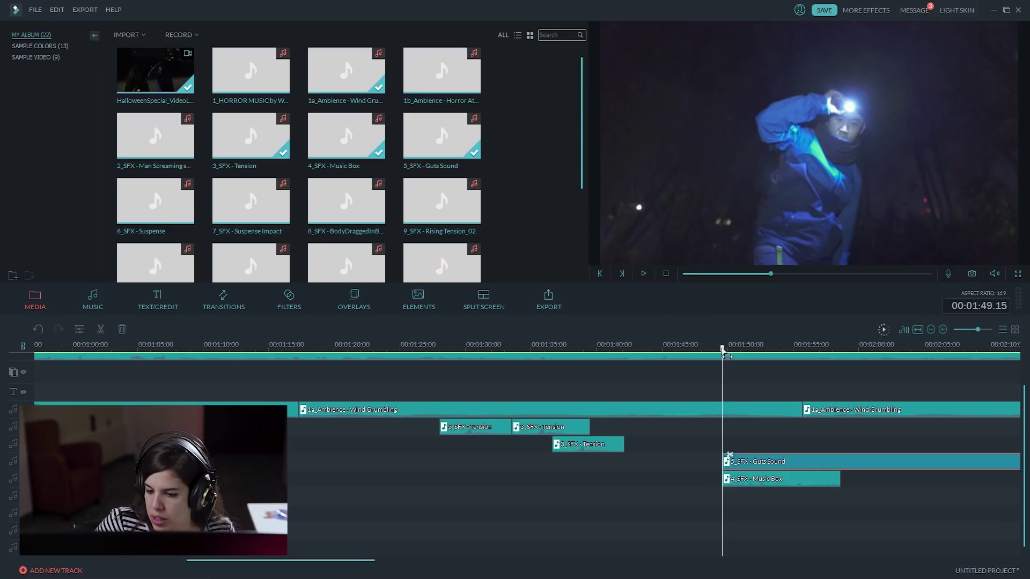
- Position the playhead at about 1:45 to align the Guts Sound clip's start
drag(722, 352, 681, 370)
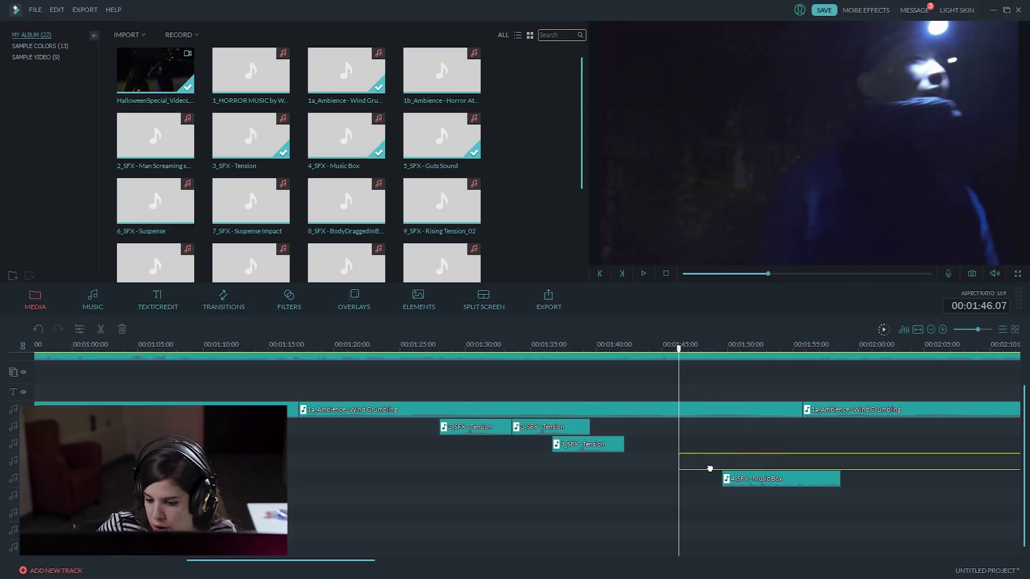
drag(676, 346, 667, 348)
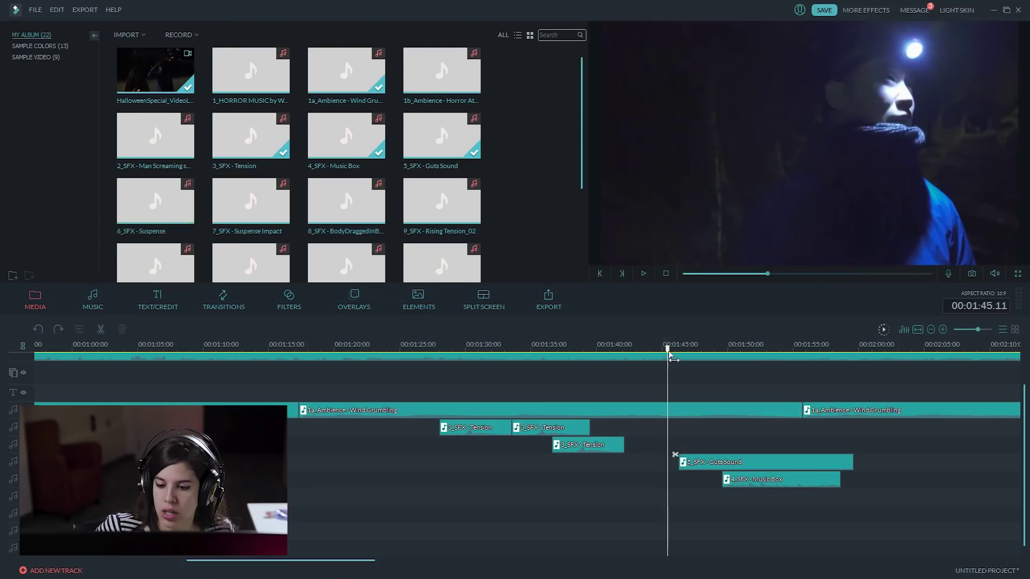
- Place 6_SFX - Suspense on the next empty audio track starting near 1:56
drag(681, 346, 819, 346)
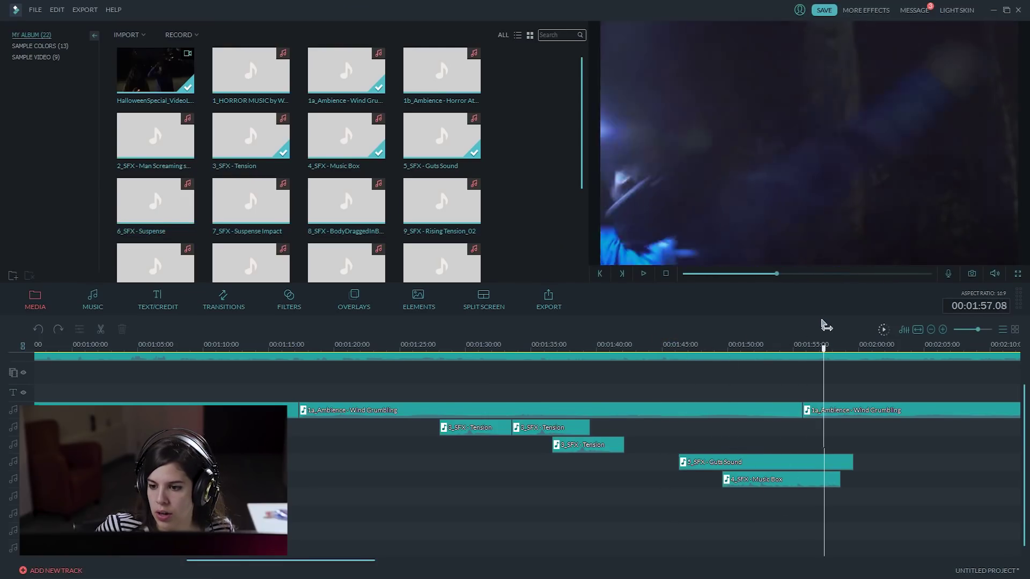
drag(179, 217, 814, 505)
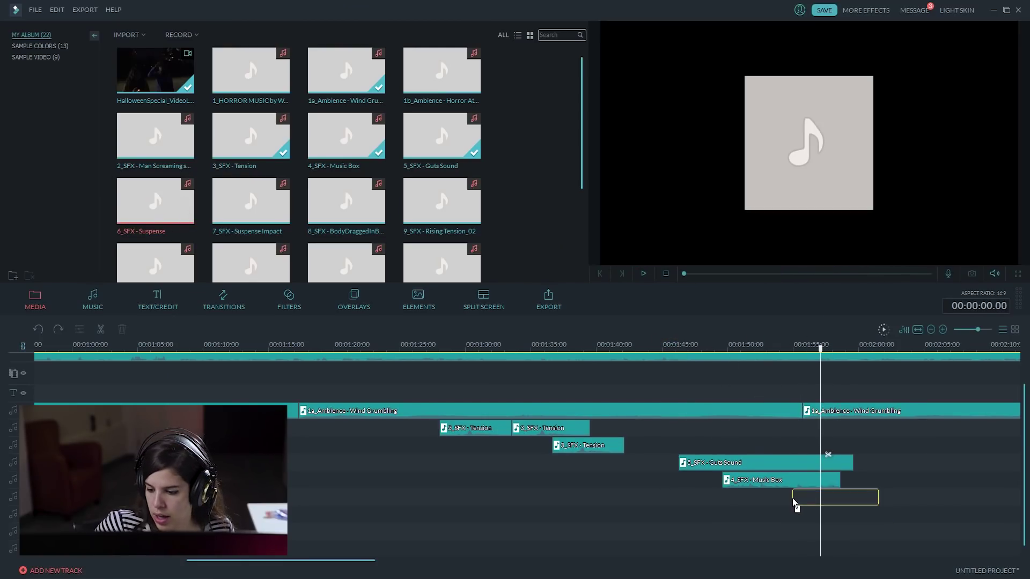
drag(799, 390, 813, 497)
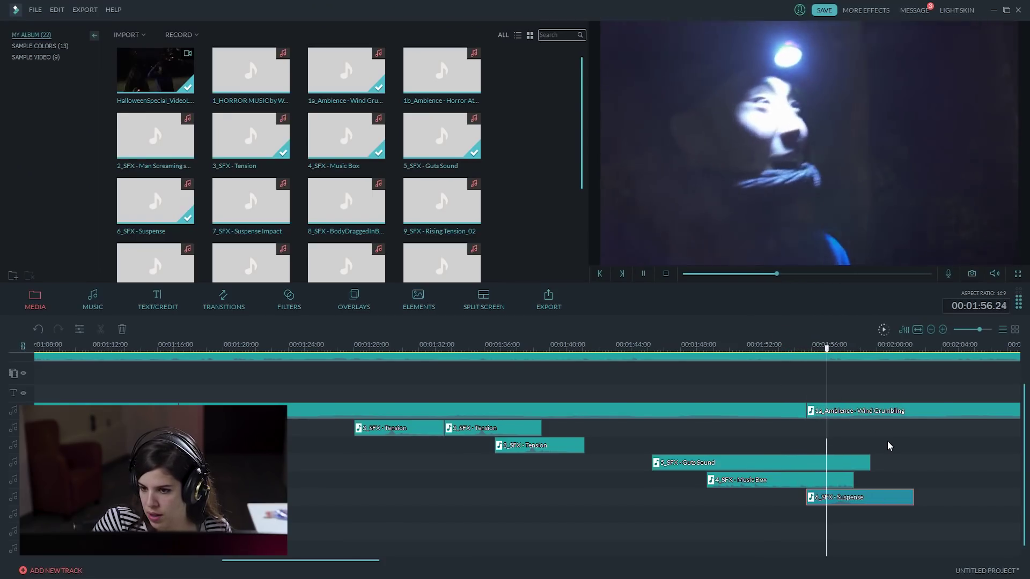
key(space)
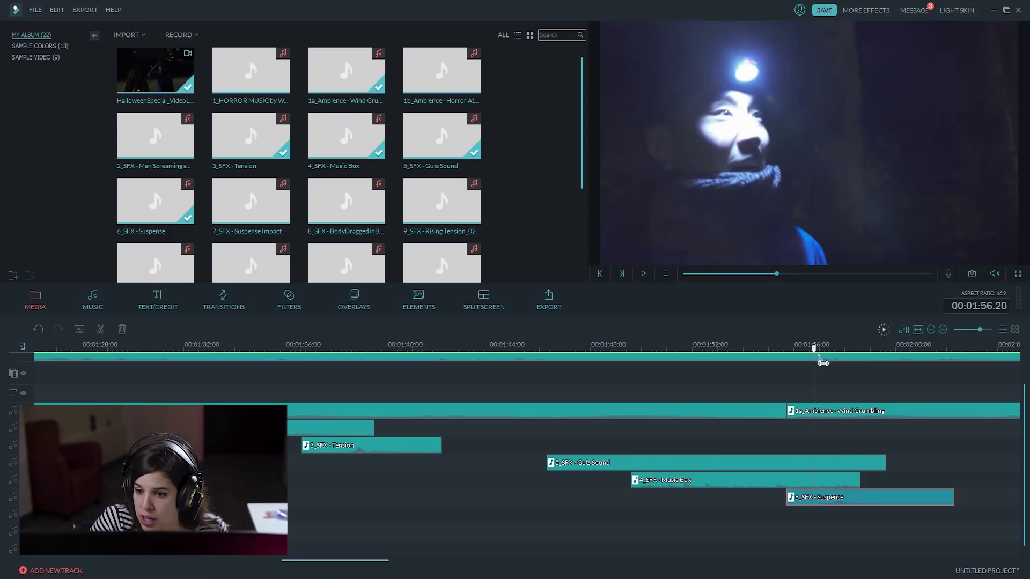
drag(837, 357, 833, 359)
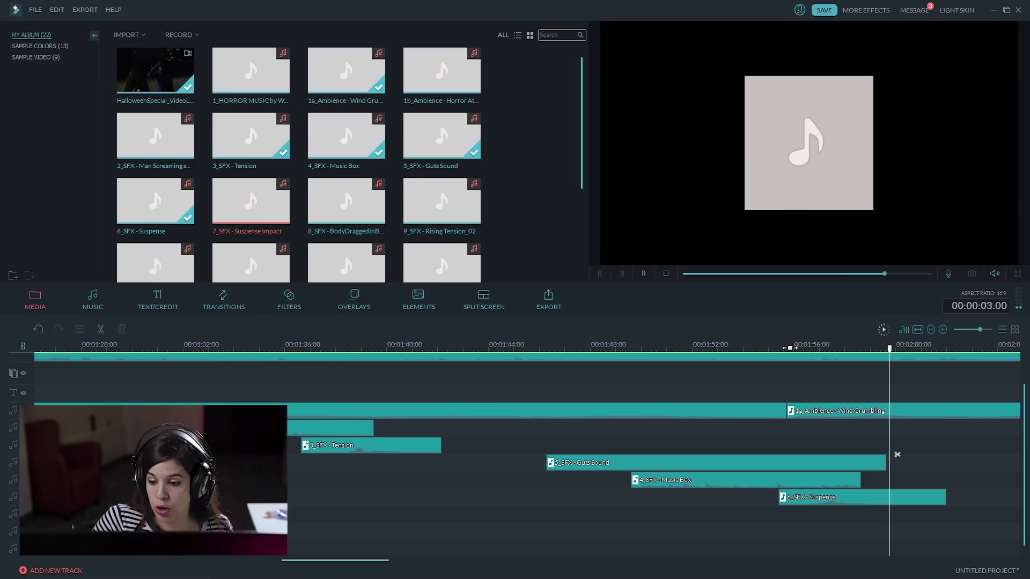
- Place the 7_SFX Suspense Impact clip on a new track at about 1:57, below Suspense
click(893, 455)
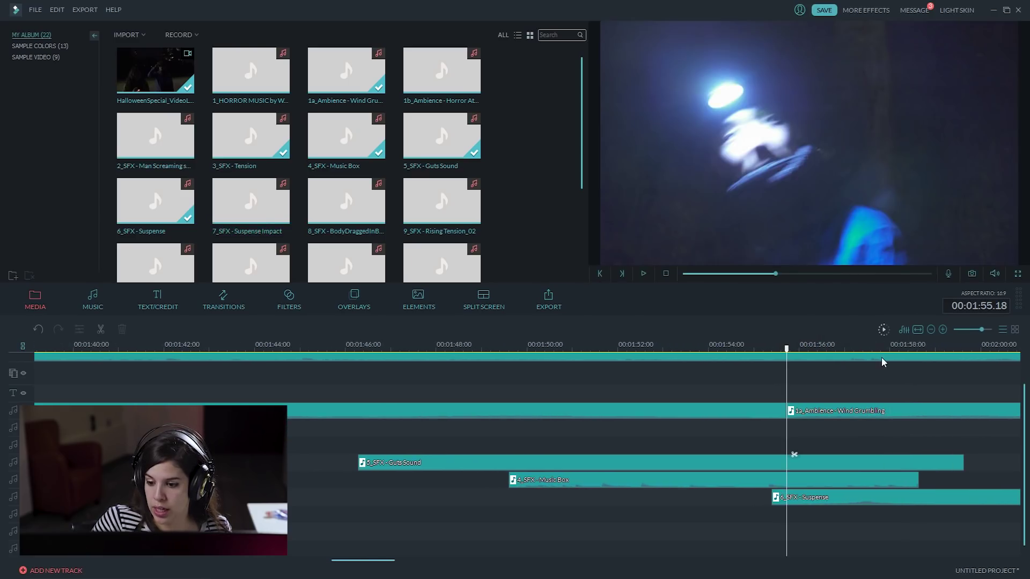
drag(786, 349, 861, 348)
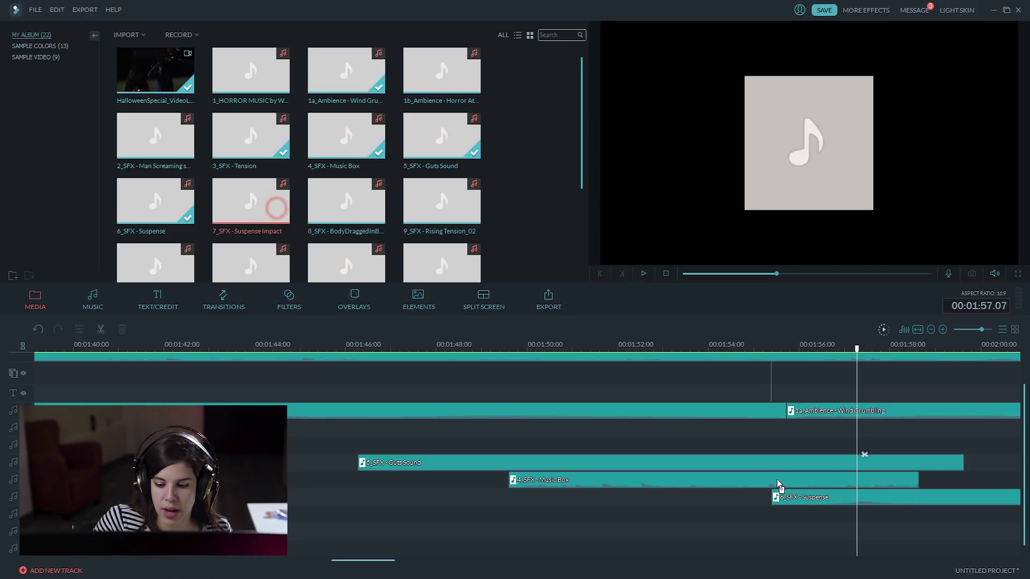
drag(250, 201, 845, 515)
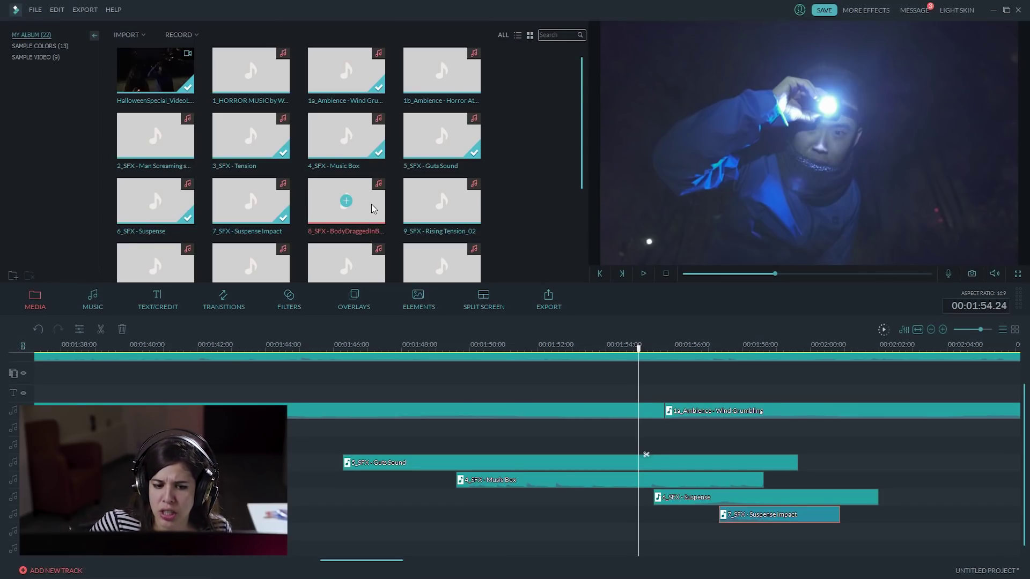
- Place the 8_SFX Body Dragged in Brush Dirt clip on the track below Suspense Impact near 1:57
mouse_move(697, 374)
mouse_down()
mouse_move(871, 491)
mouse_move(822, 481)
mouse_up()
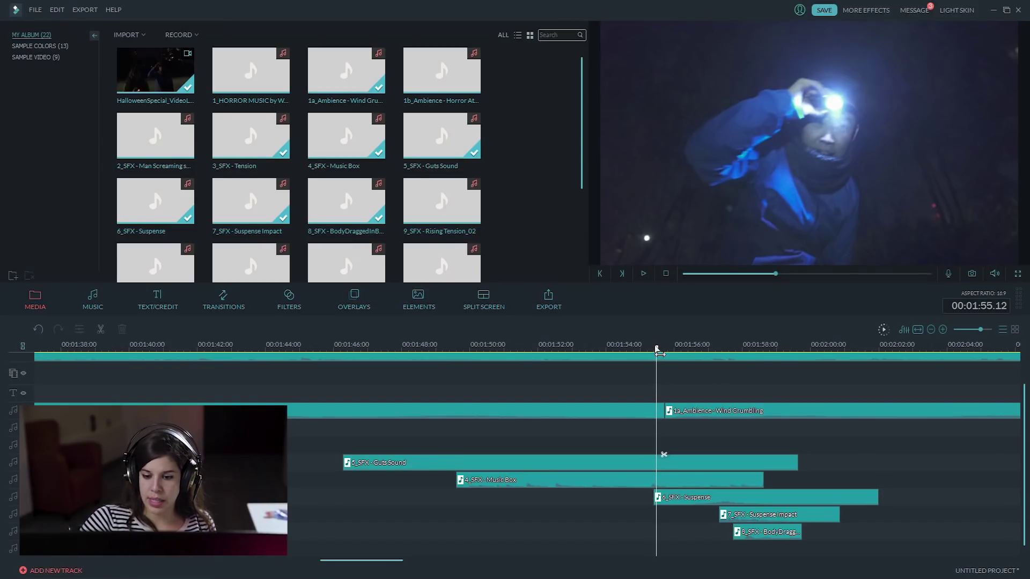
click(330, 346)
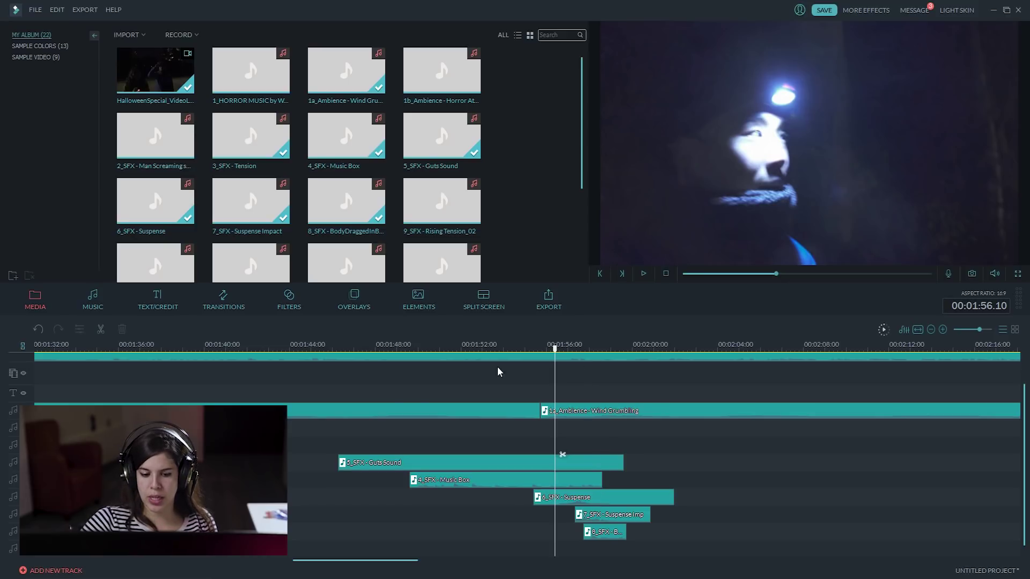
click(422, 351)
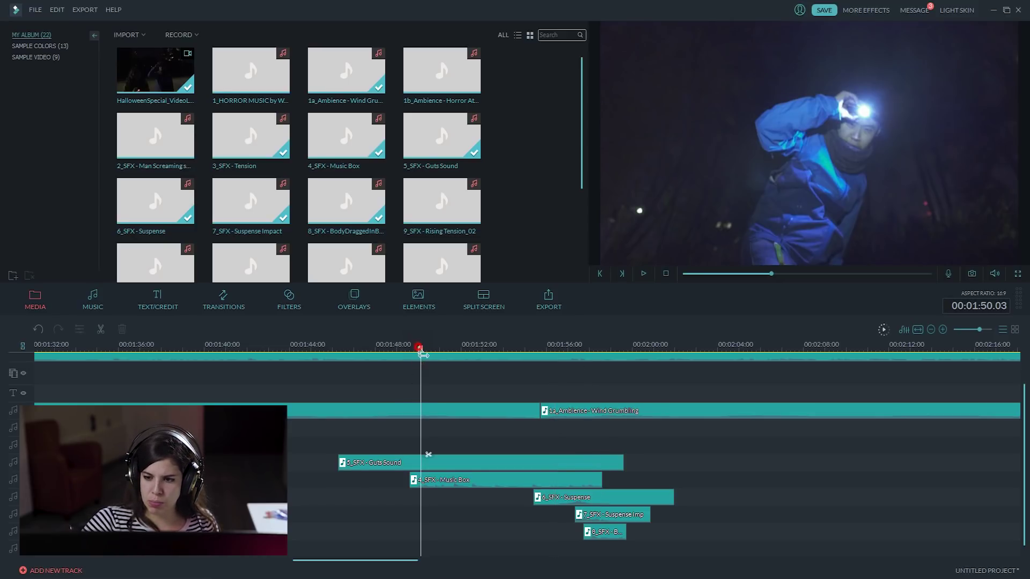
drag(420, 349, 479, 344)
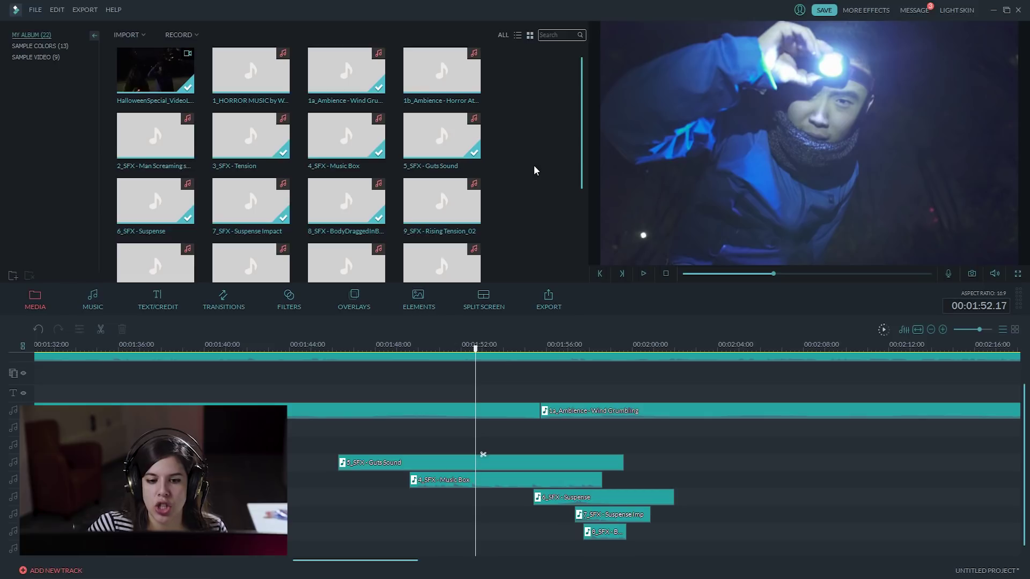
- Preview 9_SFX Rising Tension_02 and place it on the bottom track ending near 1:57
double_click(467, 205)
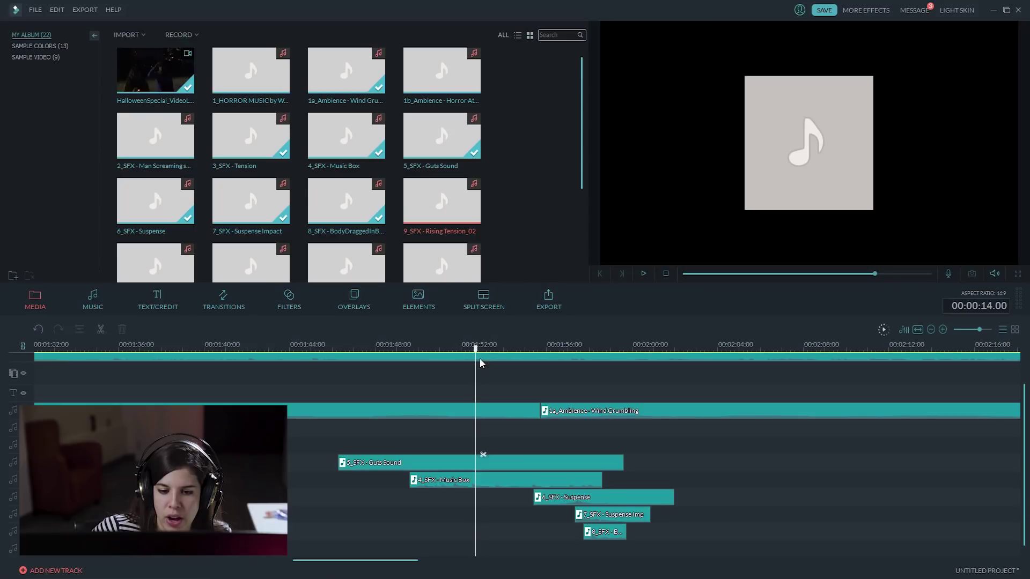
drag(480, 355, 447, 354)
drag(451, 463, 448, 555)
click(681, 347)
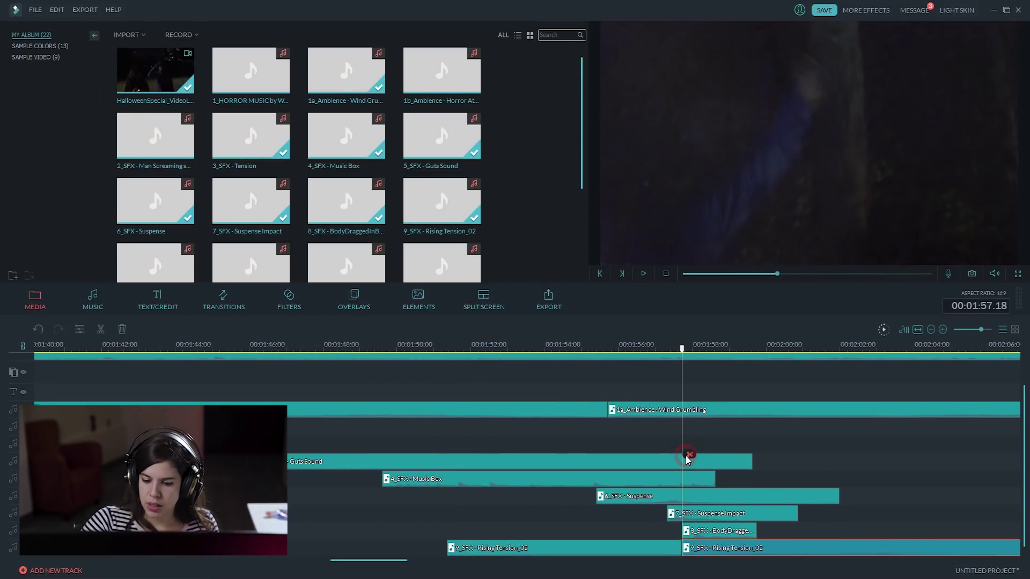
- Delete the extra copy of Rising Tension_02 and return playback to about 1:45
click(122, 330)
click(246, 347)
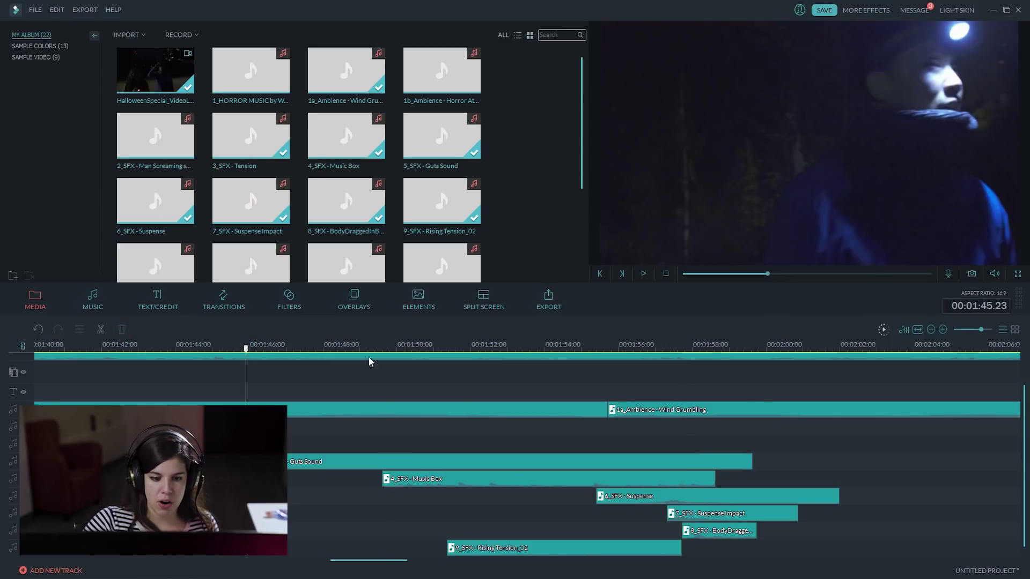